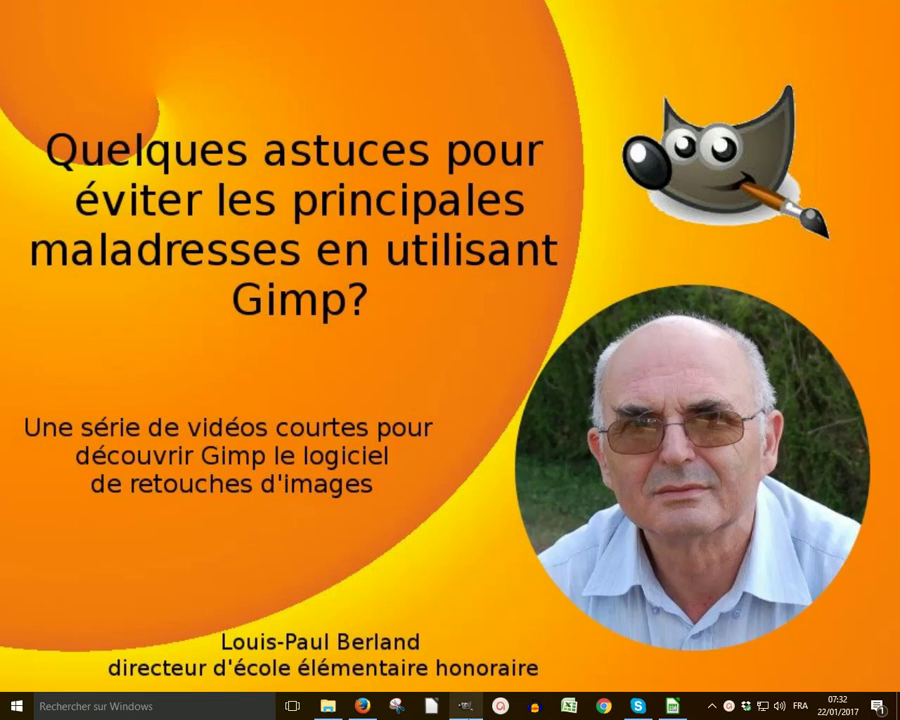
- Bring the GIMP window with the 2017 fireworks New Year card to the front
{"action": "left_click", "coordinate": [468, 707]}
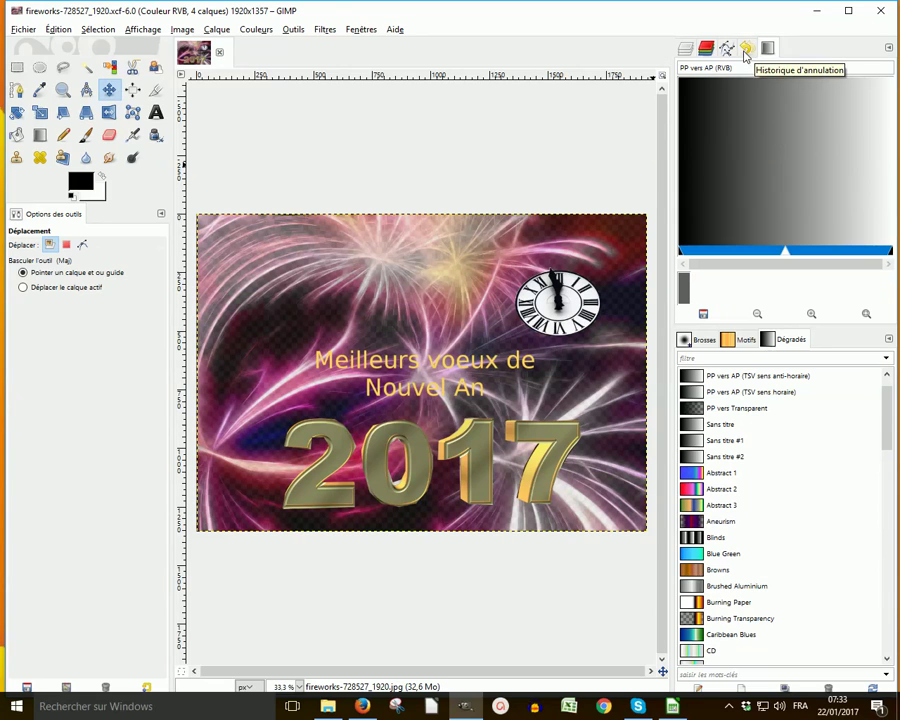
- Cycle the dock through Undo History, Paths and Channels to Layers, then detach Layers as a floating window
{"action": "left_click", "coordinate": [745, 52]}
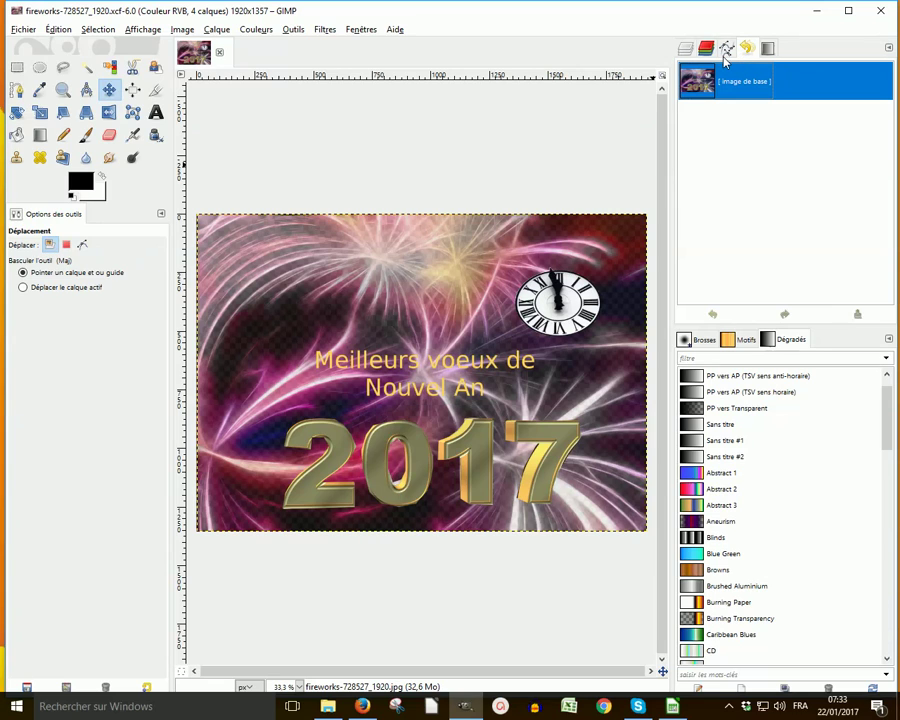
{"action": "left_click", "coordinate": [727, 52]}
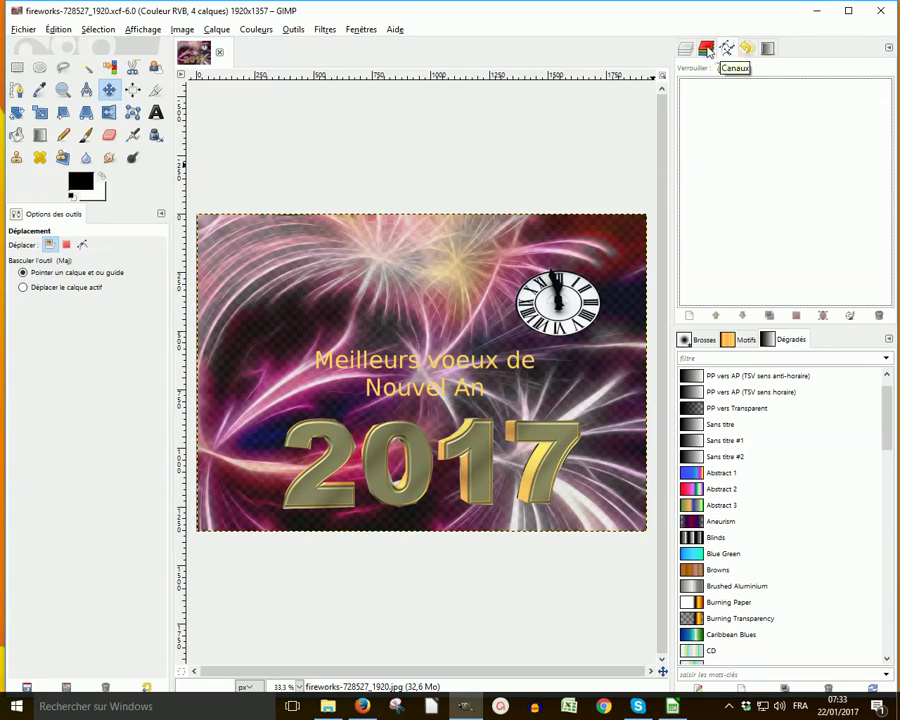
{"action": "left_click", "coordinate": [709, 52]}
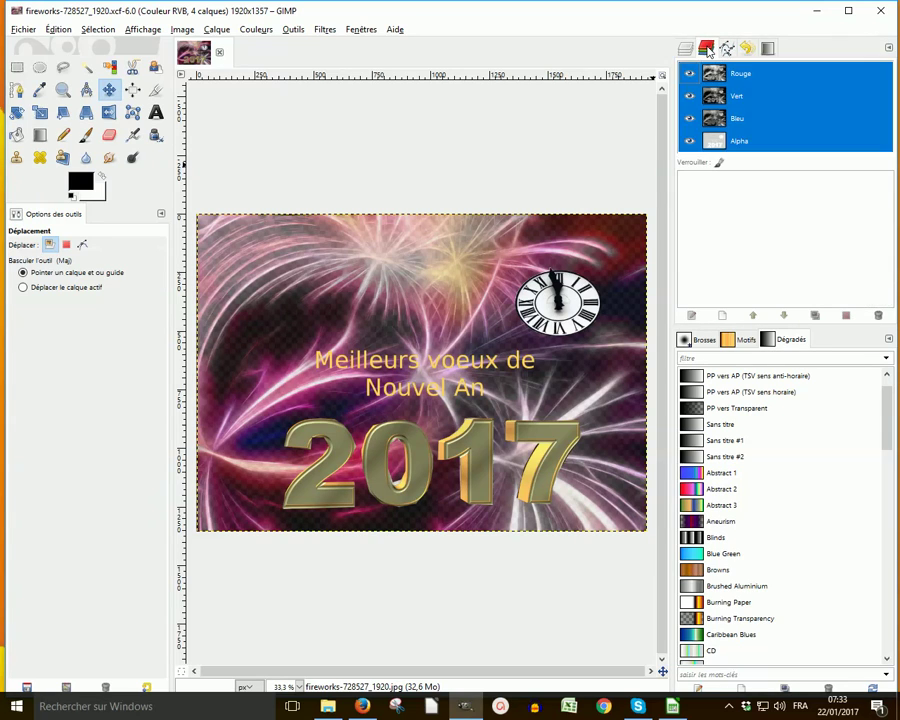
{"action": "left_click", "coordinate": [687, 49]}
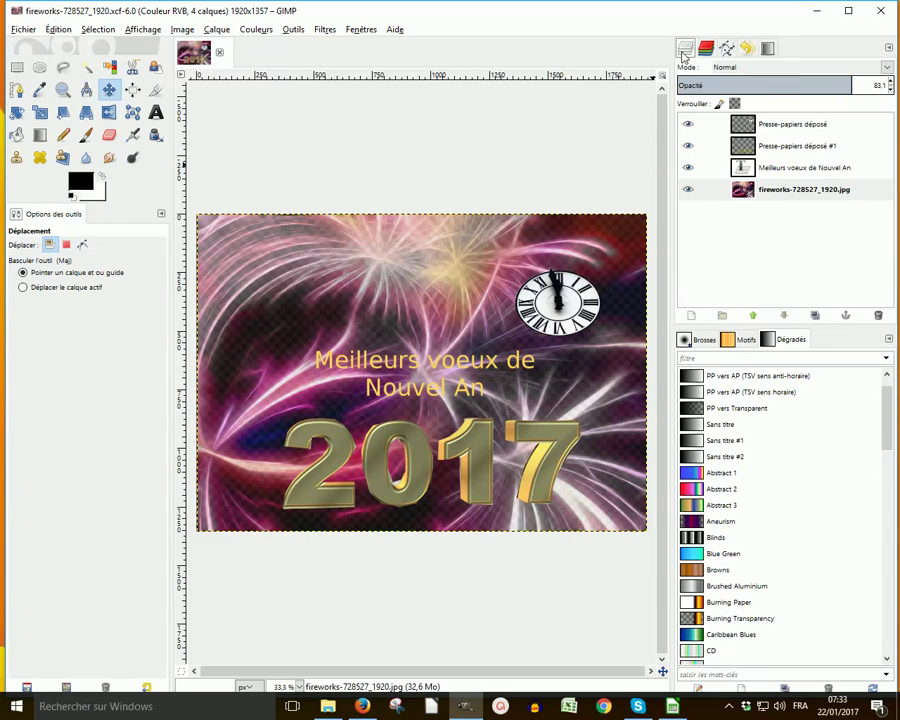
{"action": "left_click_drag", "start_coordinate": [685, 52], "coordinate": [536, 136]}
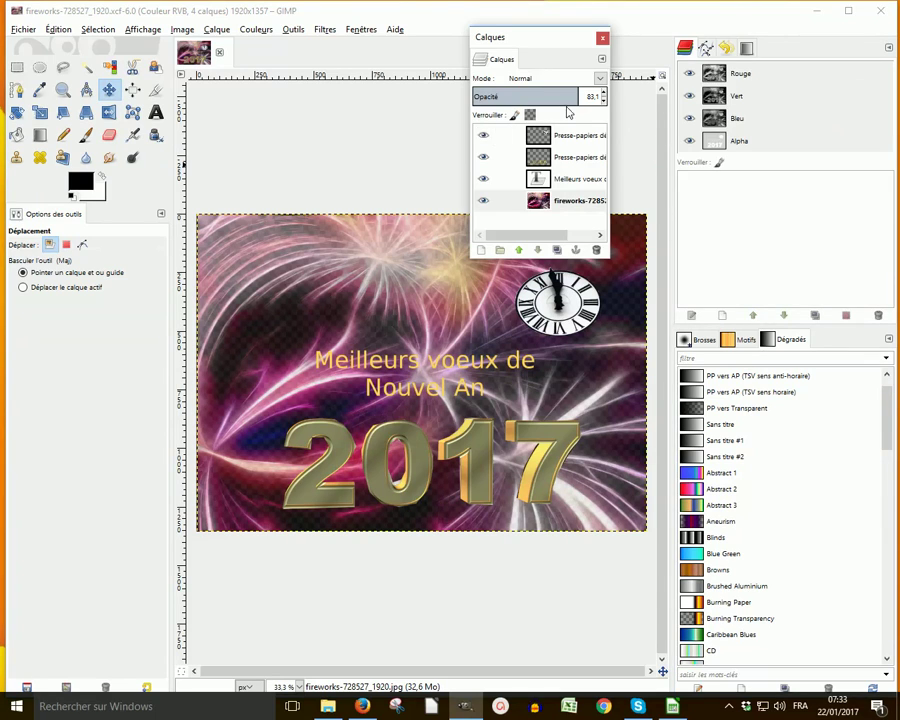
- Close the floating Layers (Calques) window, leaving the Channels list in the dock
{"action": "left_click", "coordinate": [603, 39]}
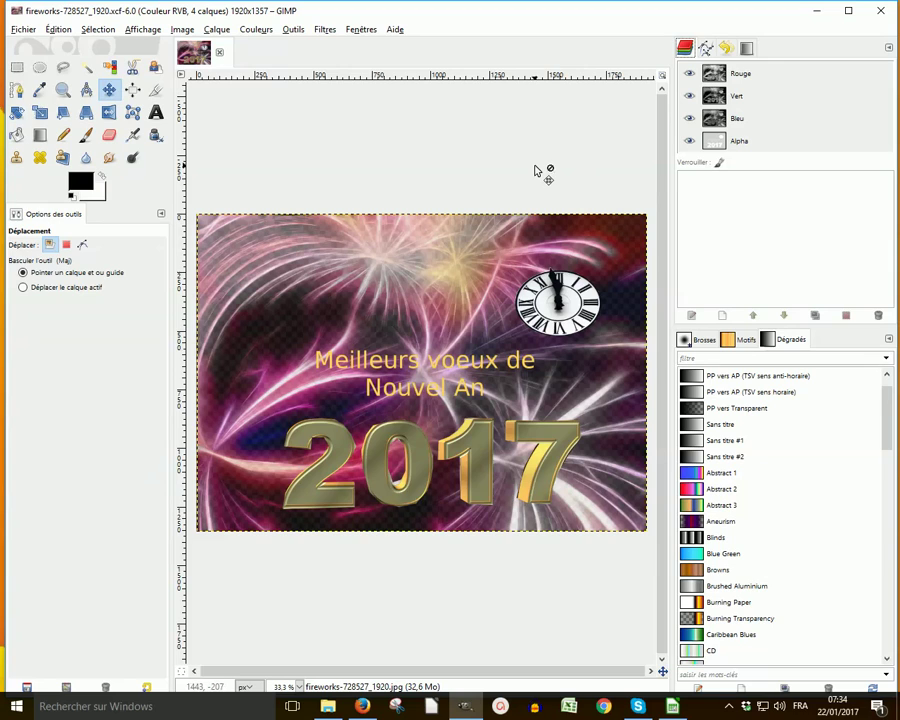
- Reopen the Calques dialog in the dock via Fenêtres > Fenêtres ancrables
{"action": "left_click", "coordinate": [362, 30]}
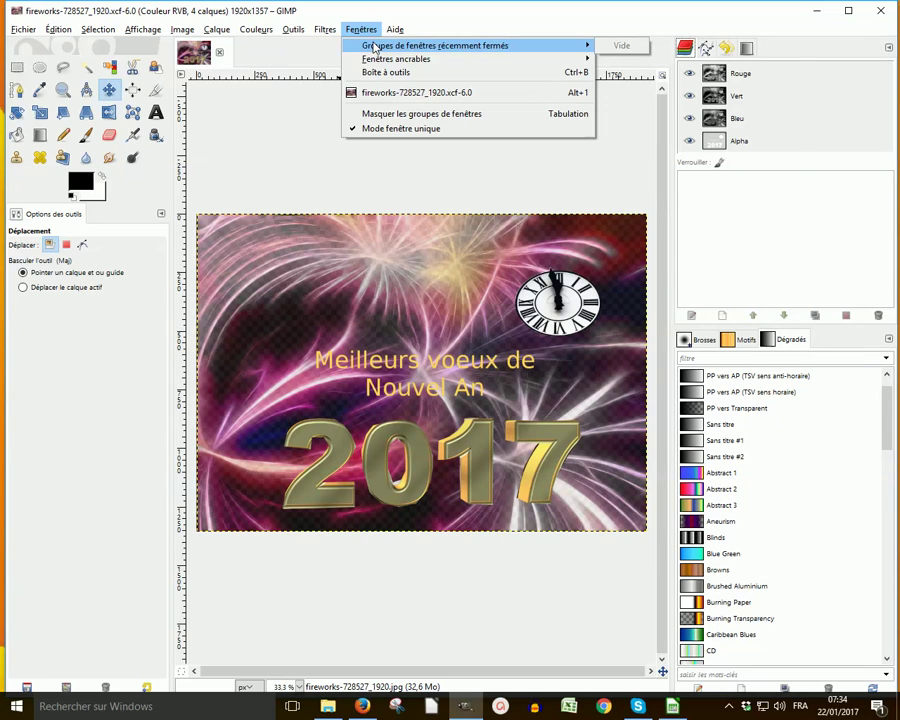
{"action": "mouse_move", "coordinate": [396, 59]}
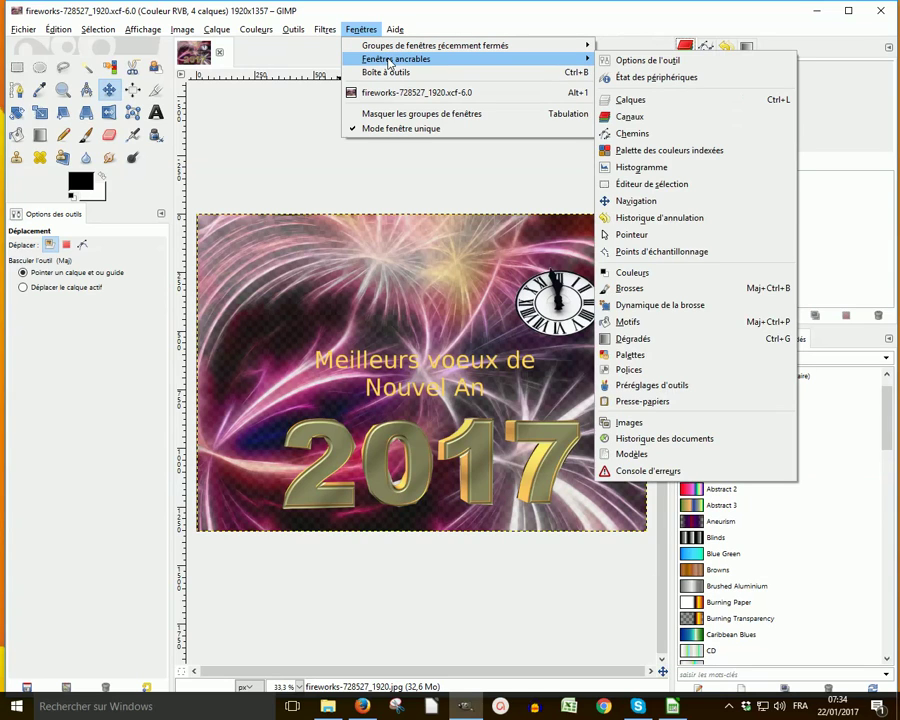
{"action": "left_click", "coordinate": [630, 100]}
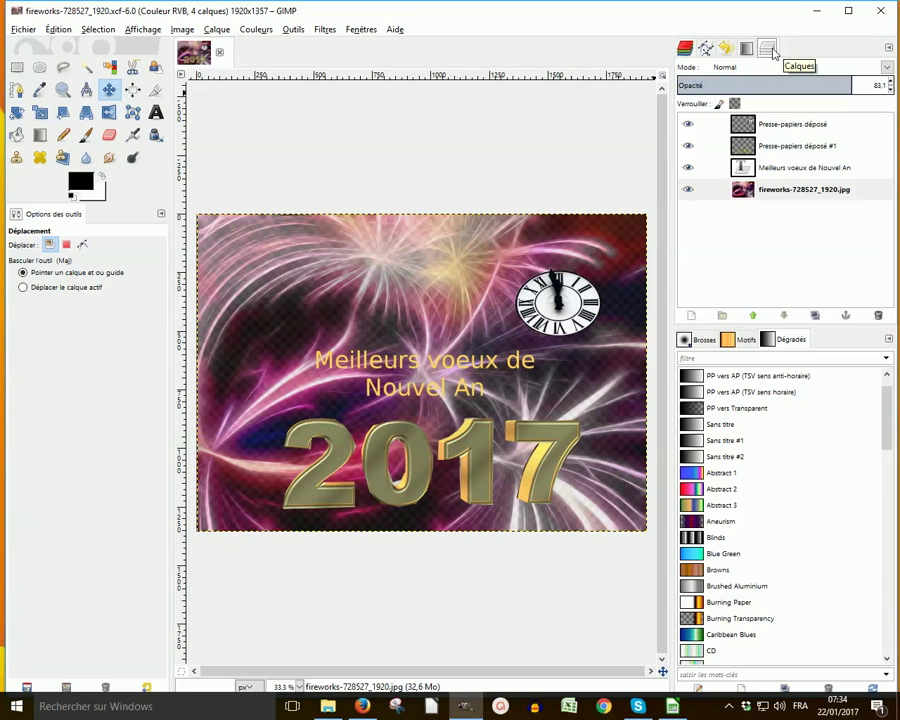
- Show the Rouge, Vert, Bleu and Alpha channels in the dock and browse the Fenêtres menu
{"action": "left_click", "coordinate": [685, 50]}
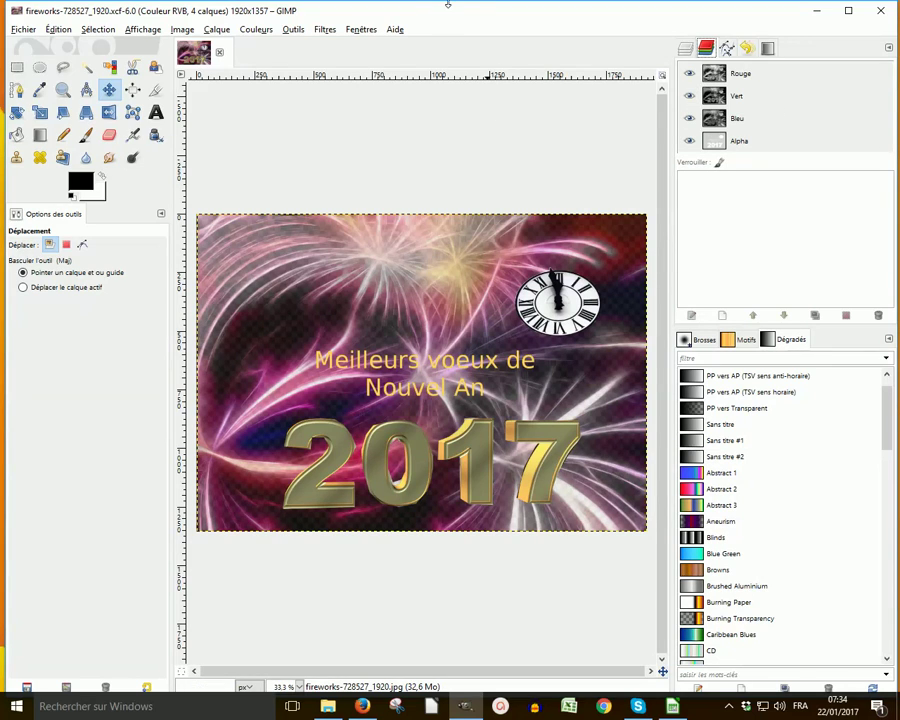
{"action": "left_click", "coordinate": [364, 30]}
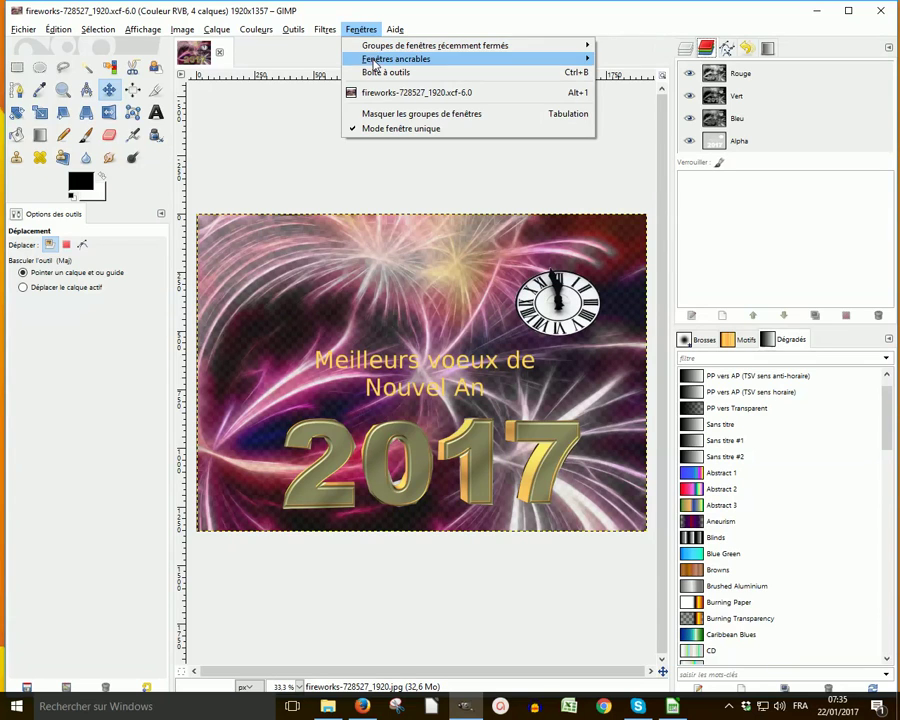
- Minimize GIMP so the orange title slide shows
{"action": "left_click", "coordinate": [816, 10]}
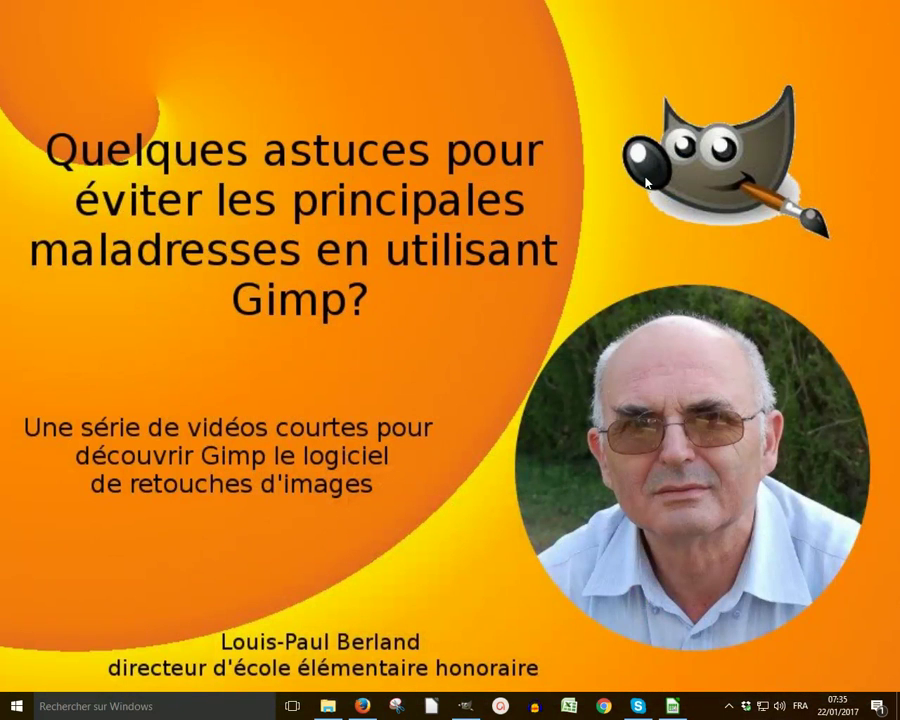